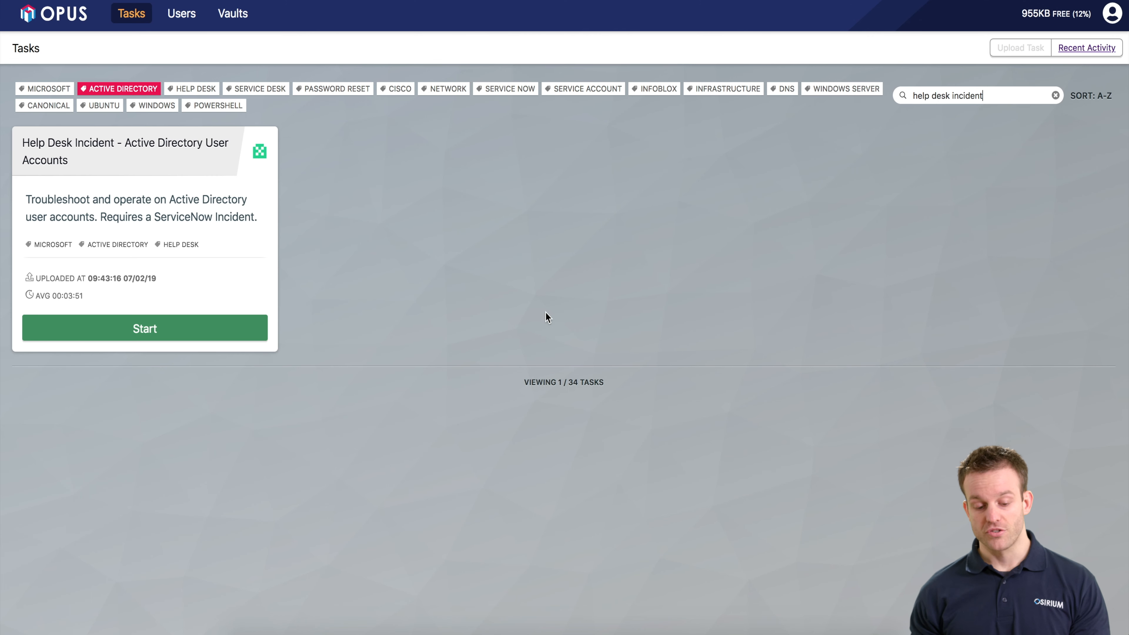
- Start the 'Help Desk Incident - Active Directory User Accounts' task from the task list
{"action": "left_click", "coordinate": [250, 331]}
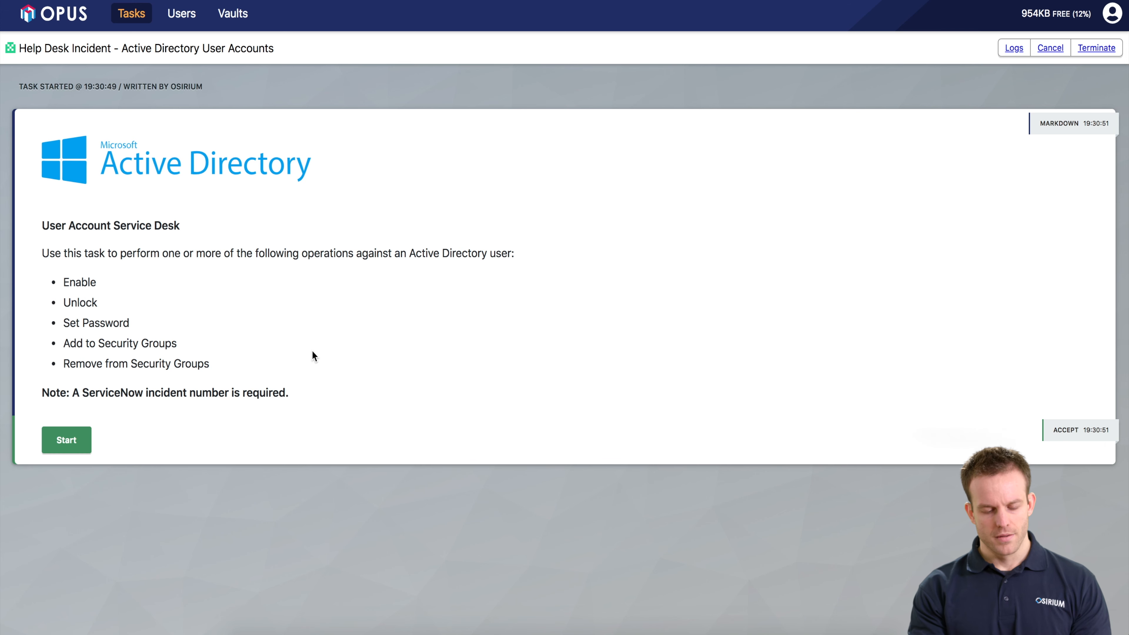
- Begin the task workflow from its introduction card so it fetches credentials and asks for an incident number
{"action": "left_click", "coordinate": [85, 446]}
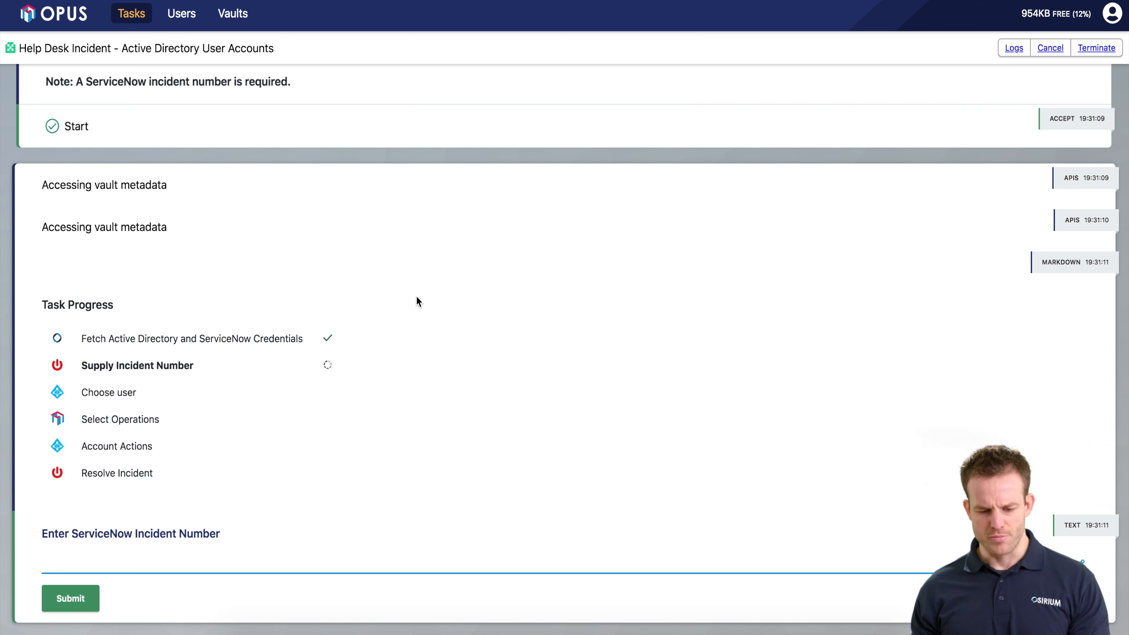
- Enter incident number OPUS-123 to look up the locked-account ticket
{"action": "left_click", "coordinate": [442, 317]}
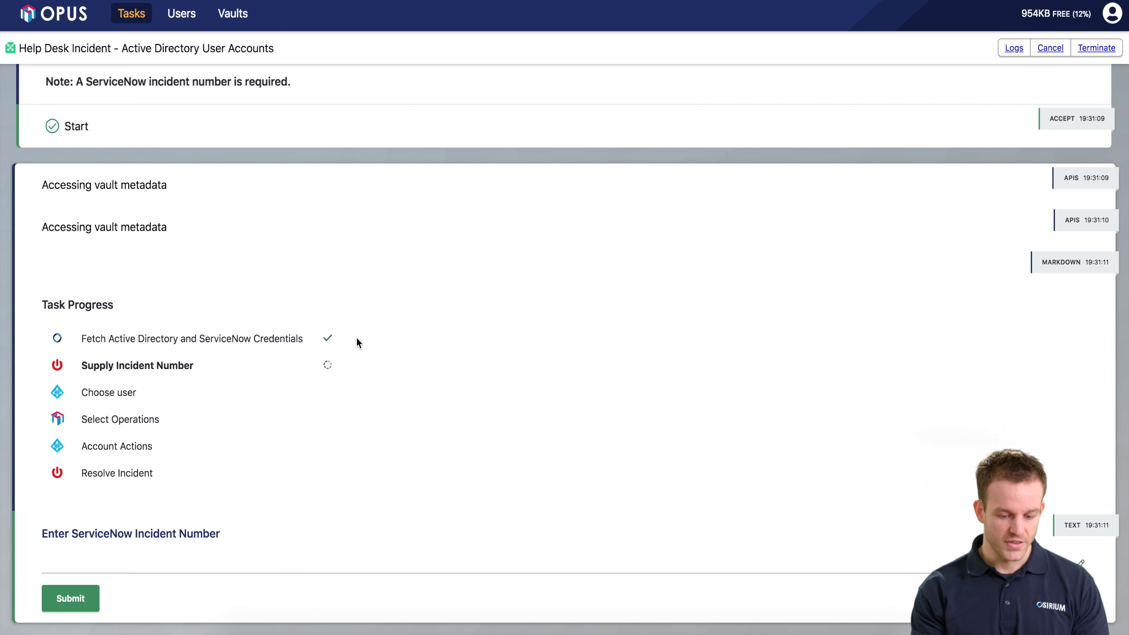
{"action": "left_click", "coordinate": [276, 561]}
{"action": "type", "text": "OPUS-123"}
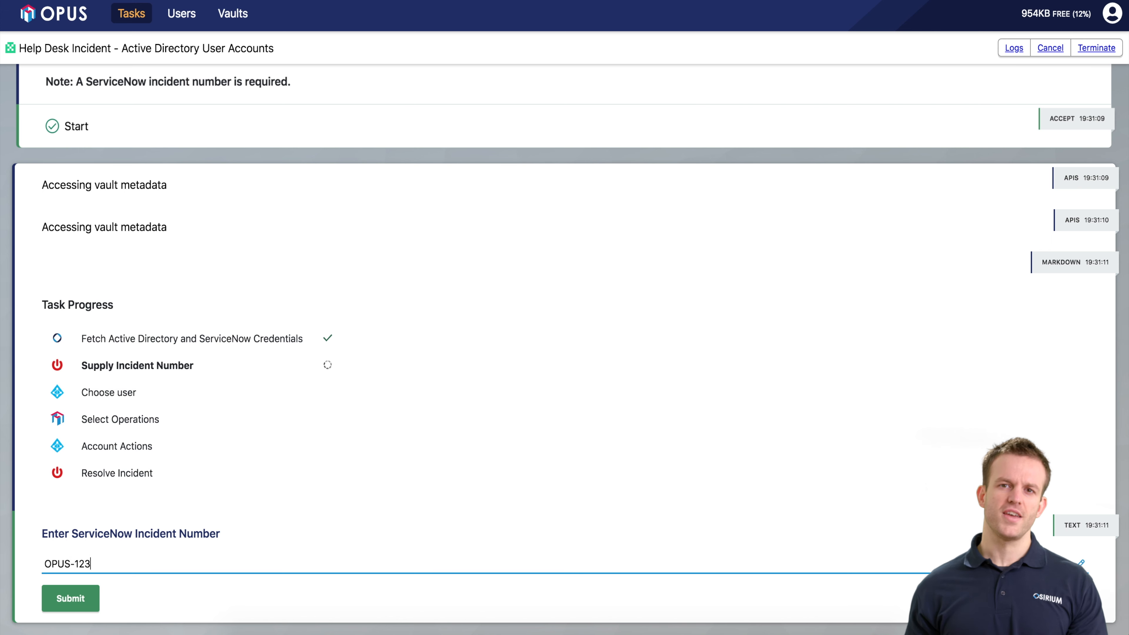
{"action": "key", "text": "Return"}
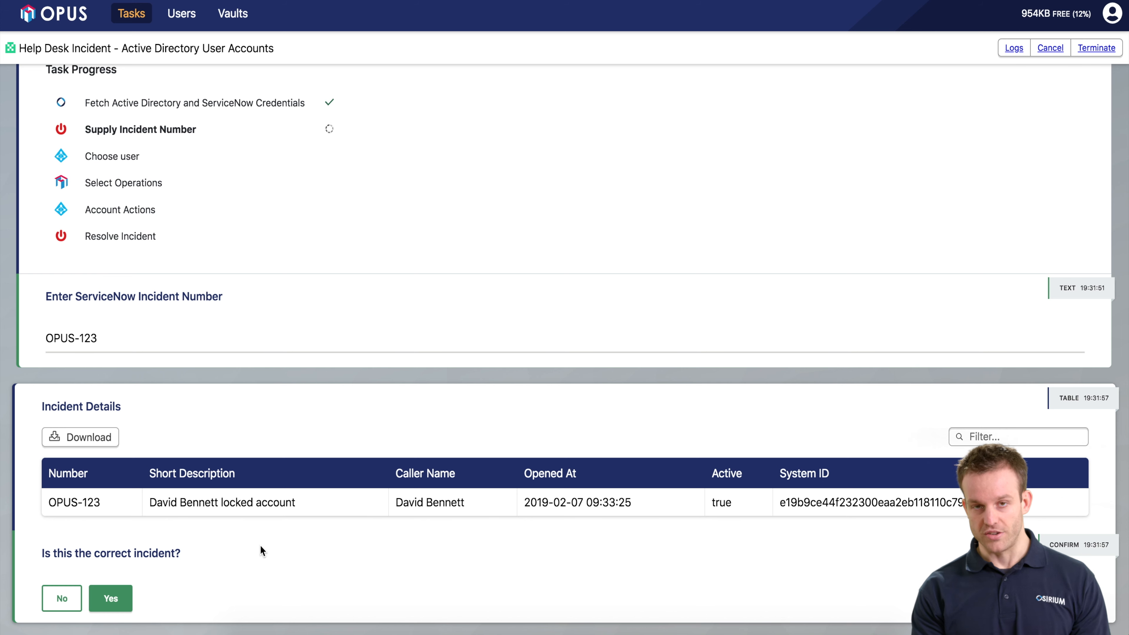
- Check the OPUS-123 short description and confirm it is the correct incident
{"action": "left_click_drag", "start_coordinate": [305, 497], "coordinate": [394, 508]}
{"action": "left_click", "coordinate": [286, 573]}
{"action": "left_click", "coordinate": [374, 506]}
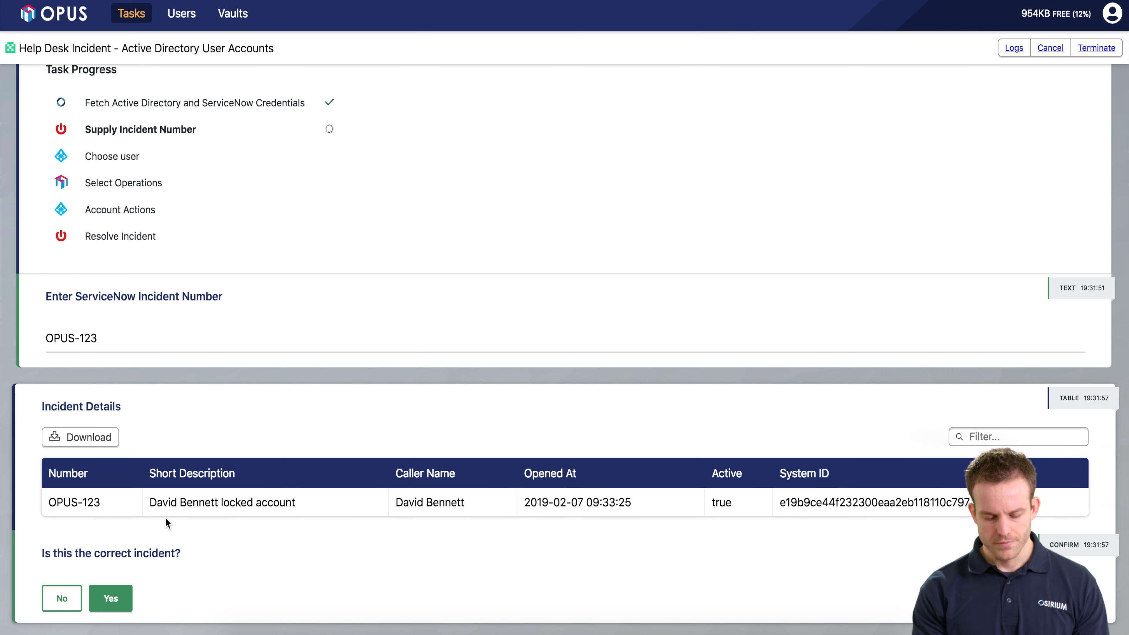
{"action": "left_click", "coordinate": [121, 592]}
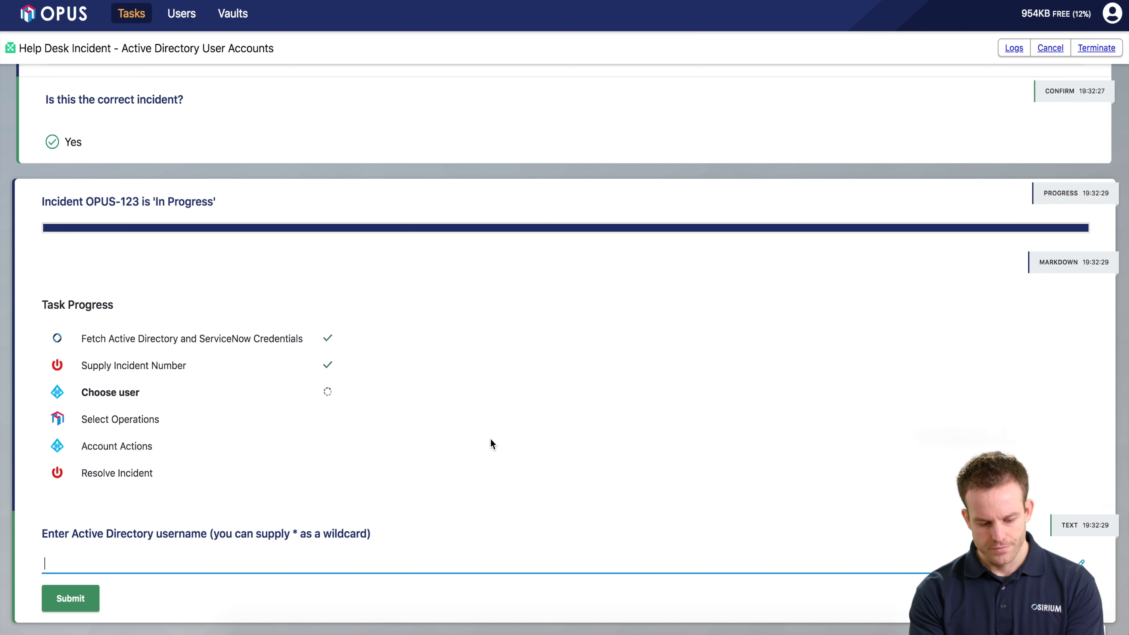
- Search for the user with a partial username ending in '*' and confirm the matching account
{"action": "left_click", "coordinate": [417, 547]}
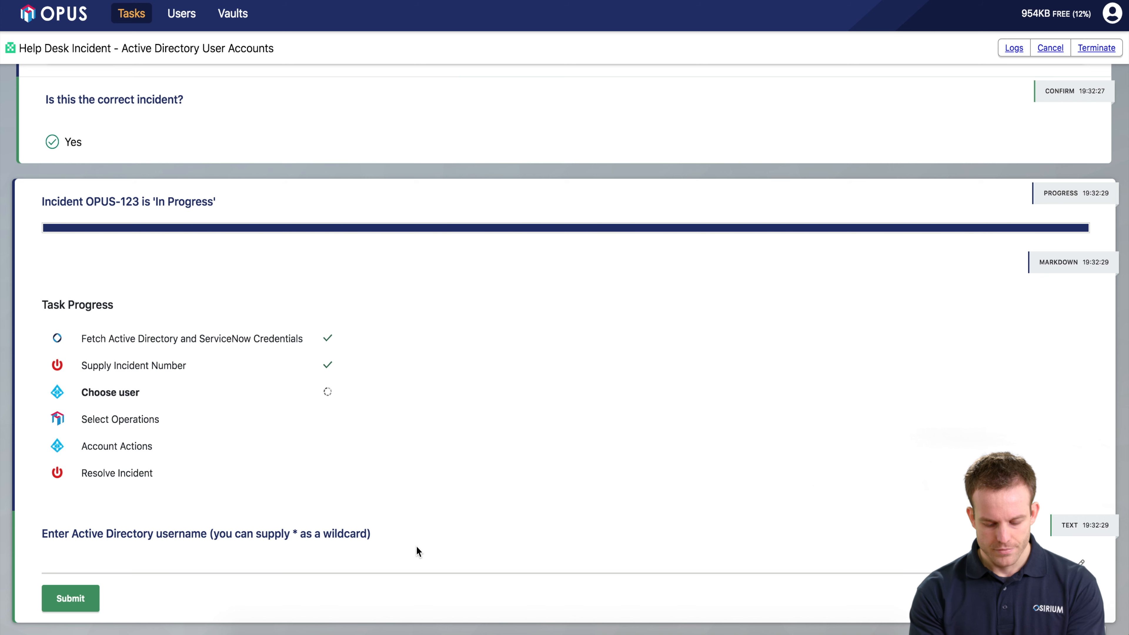
{"action": "left_click", "coordinate": [407, 556]}
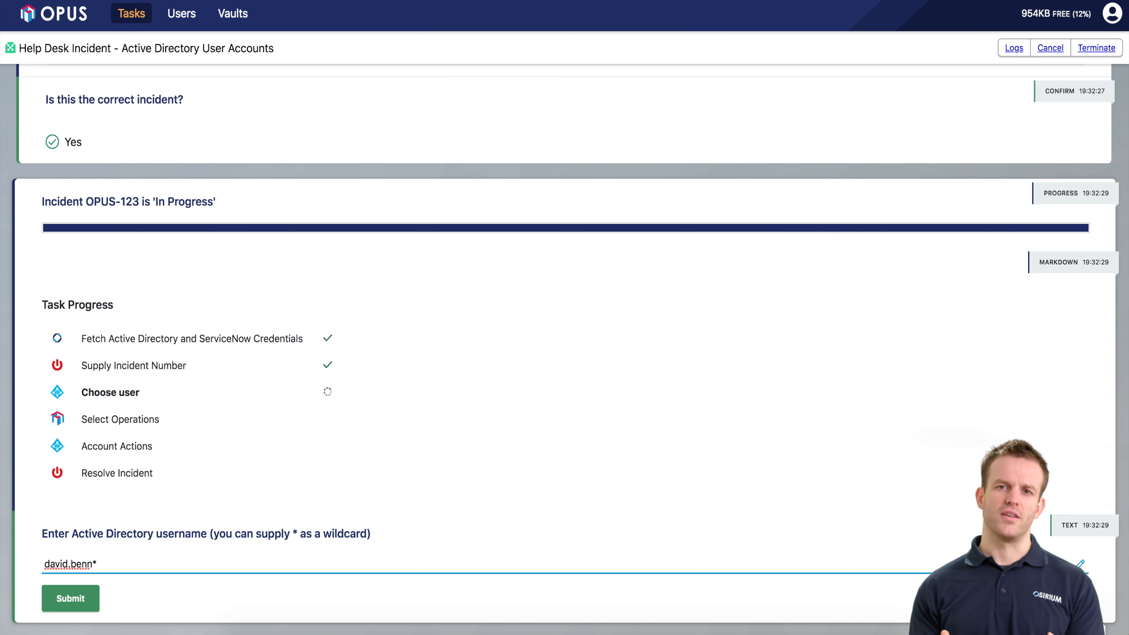
{"action": "key", "text": "Return"}
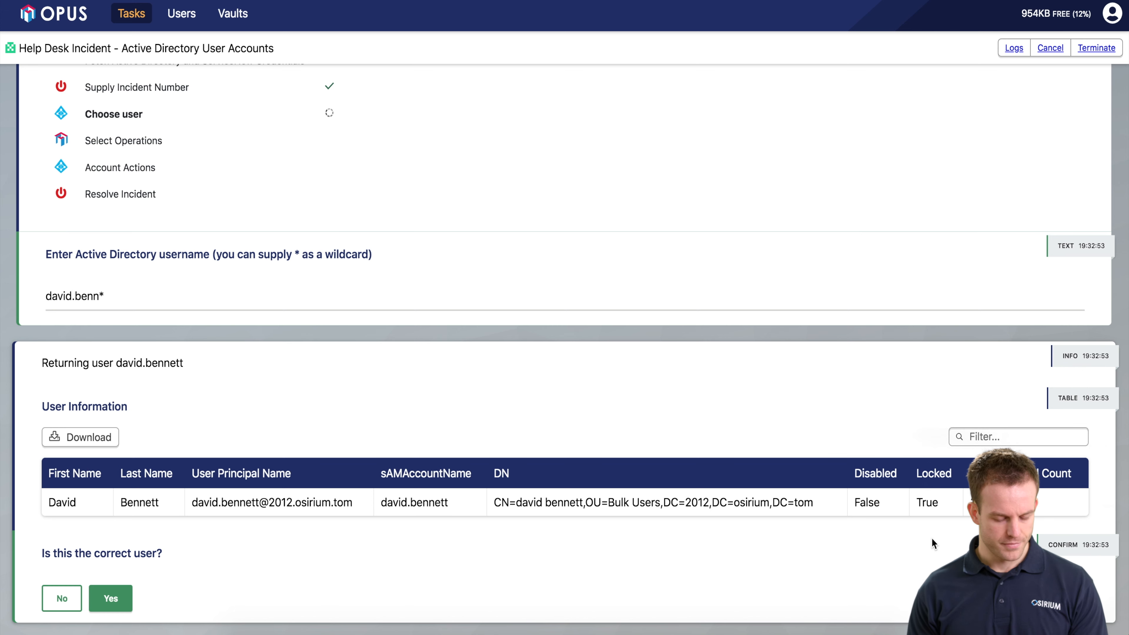
{"action": "left_click", "coordinate": [121, 602]}
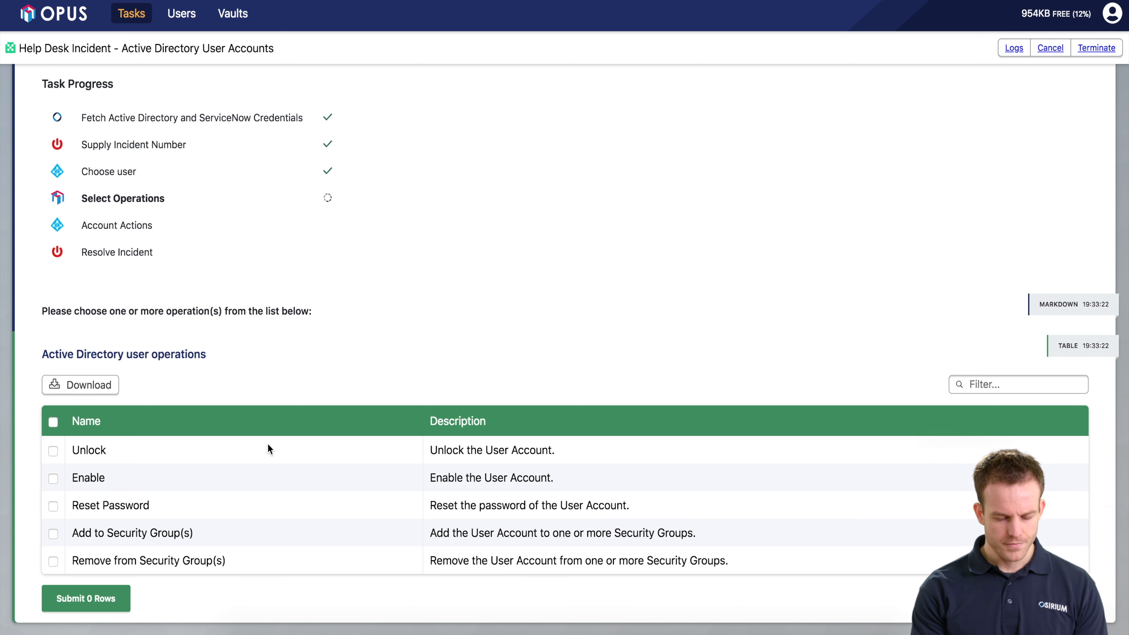
- Select the Unlock and Reset Password operations and submit both rows
{"action": "left_click", "coordinate": [53, 452]}
{"action": "left_click", "coordinate": [54, 507]}
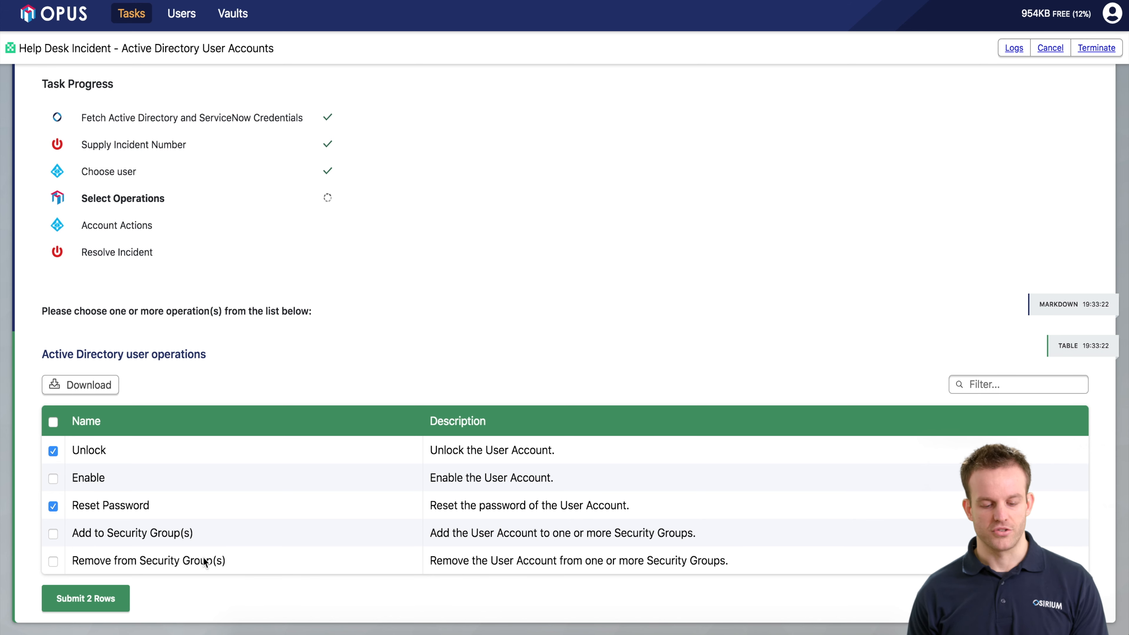
{"action": "left_click", "coordinate": [117, 600]}
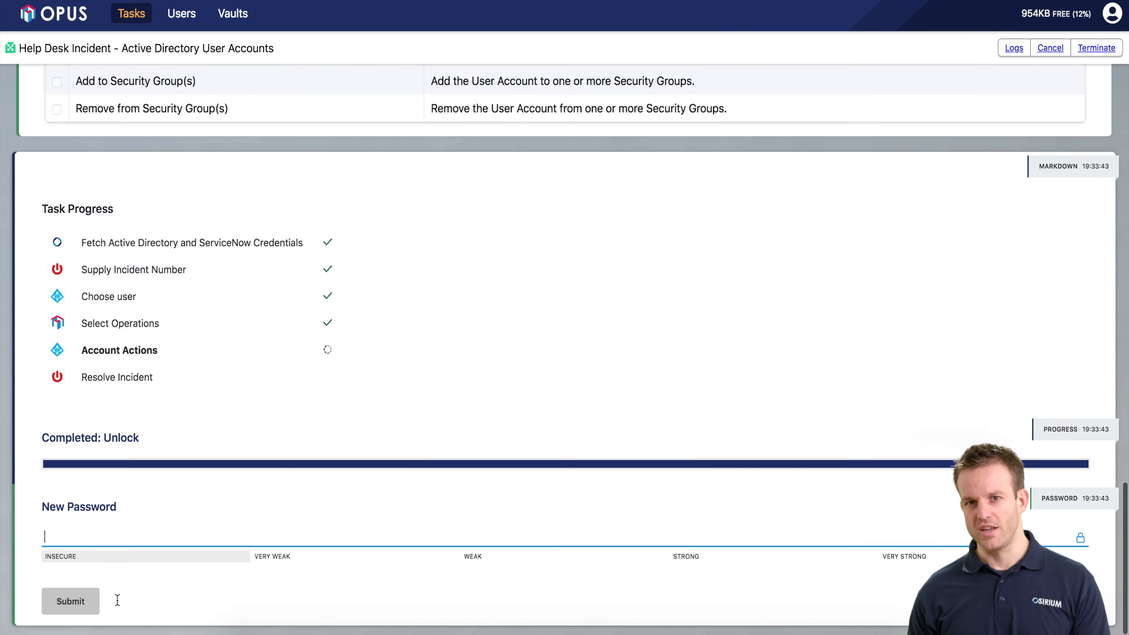
- Enter a strong new password in New Password and repeat it in Confirm Password
{"action": "left_click", "coordinate": [244, 524]}
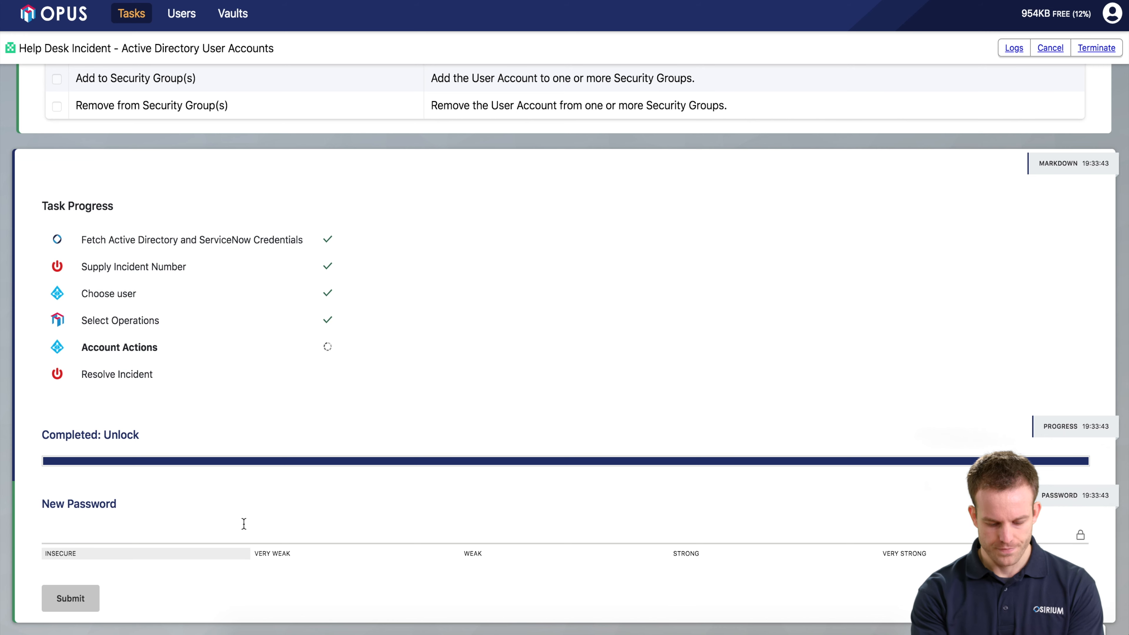
{"action": "left_click", "coordinate": [220, 534]}
{"action": "type", "text": "••••••••••••"}
{"action": "key", "text": "Return"}
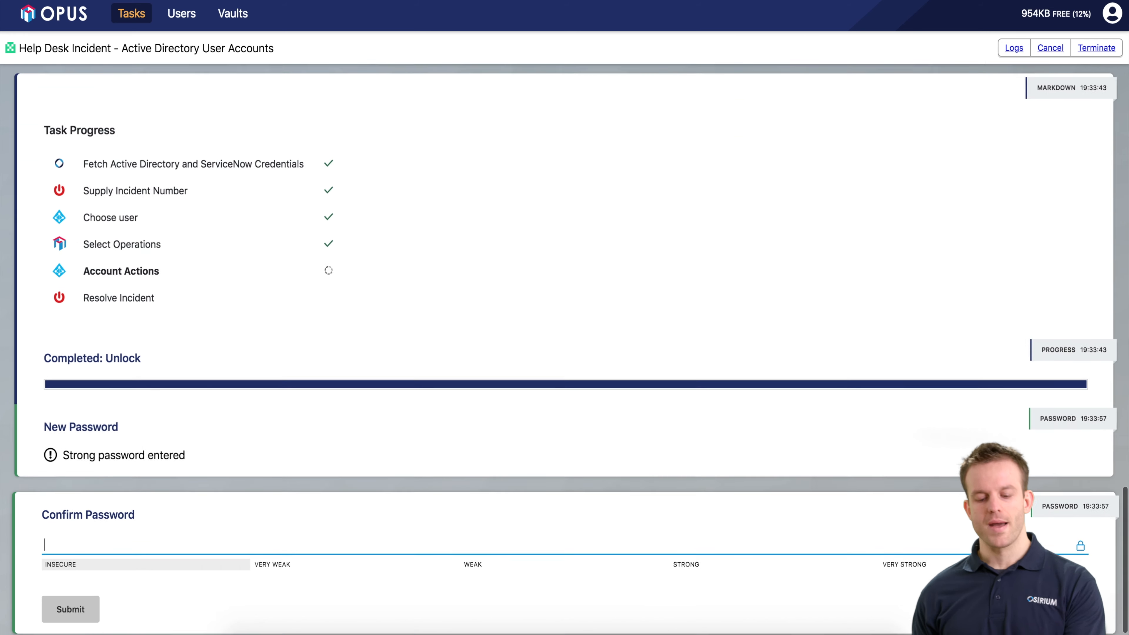
{"action": "type", "text": "••••••••••••"}
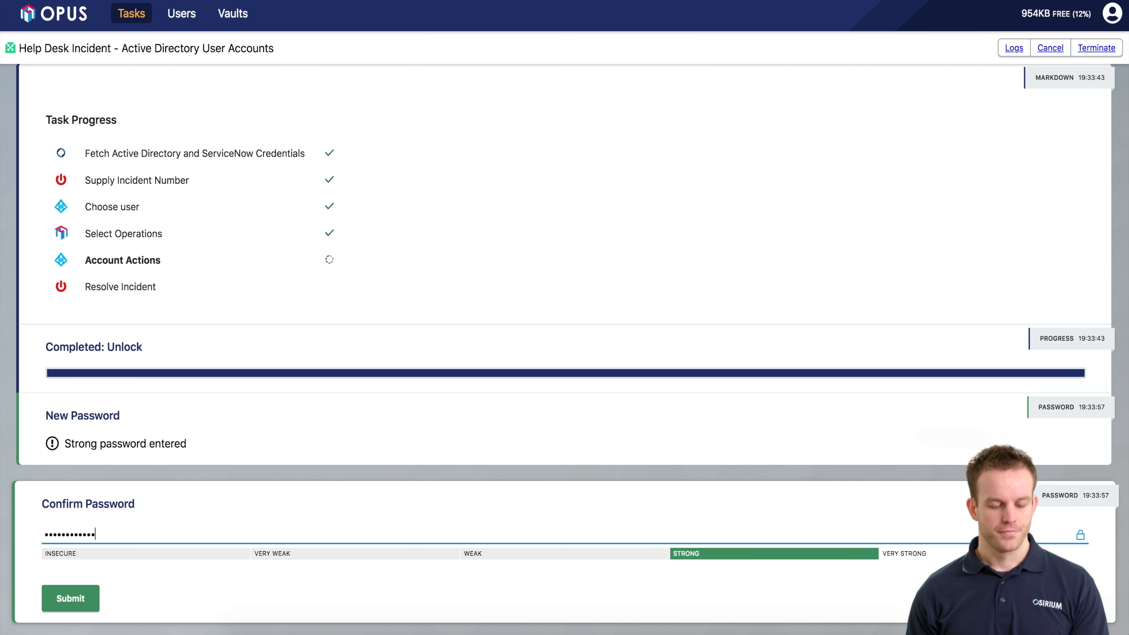
{"action": "key", "text": "Return"}
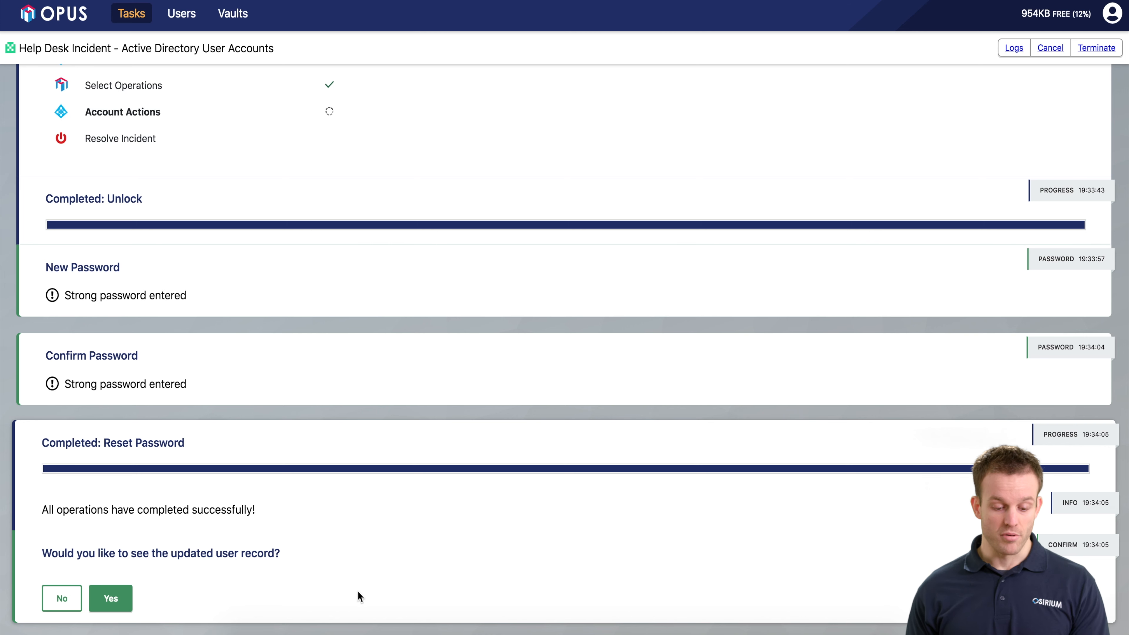
- View the updated user record showing Disabled and Locked as False, then acknowledge it
{"action": "left_click", "coordinate": [121, 600]}
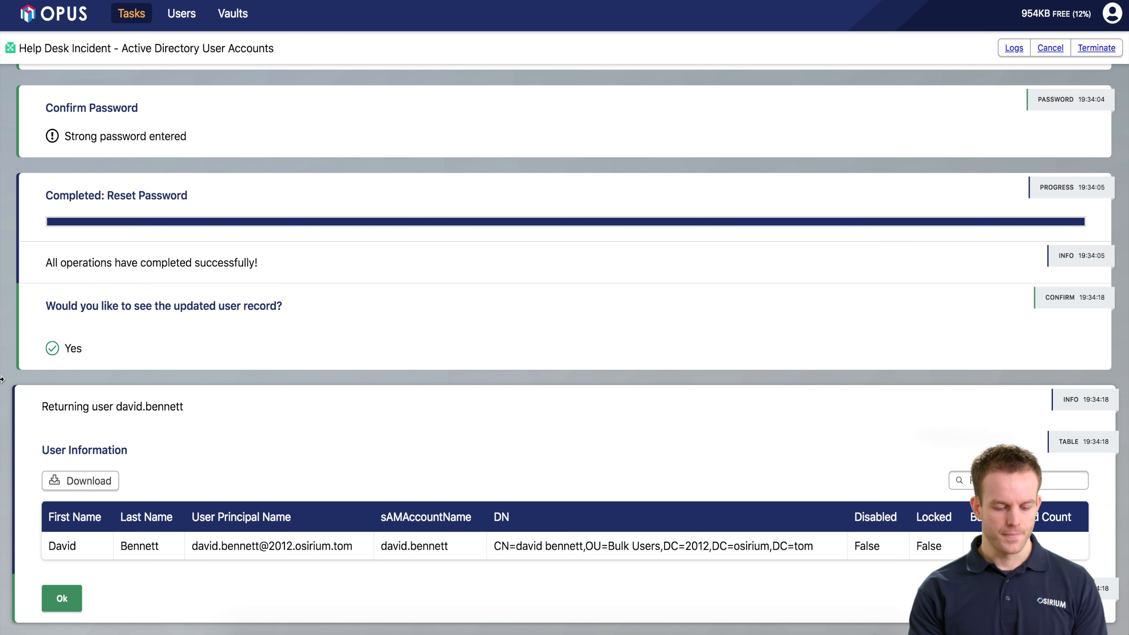
{"action": "left_click", "coordinate": [66, 608]}
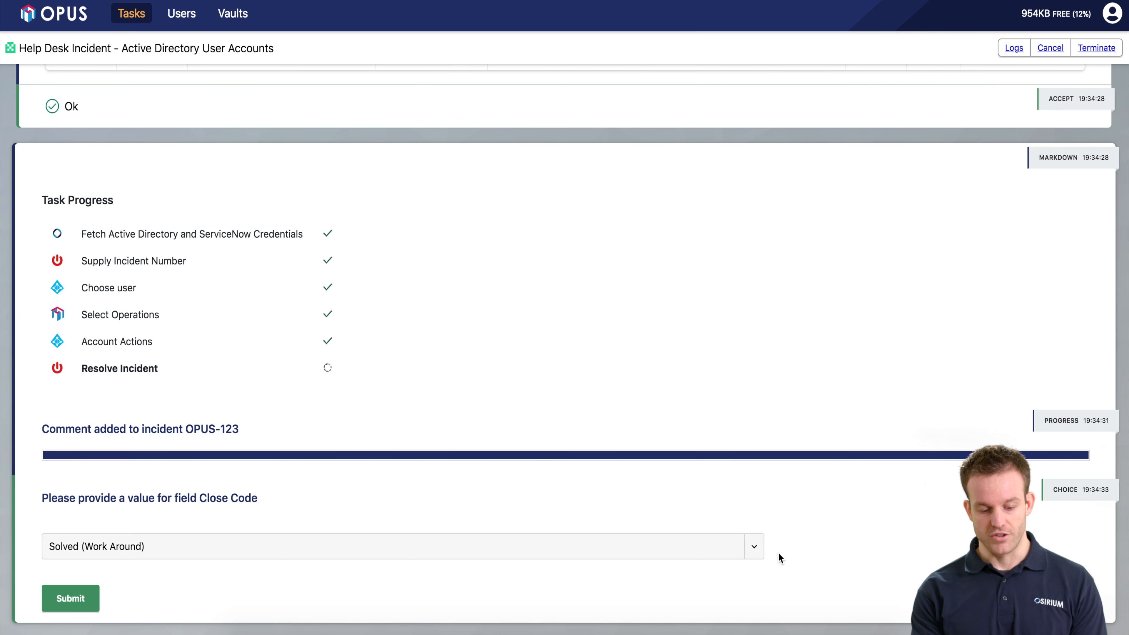
- Choose 'Solved (Permanently)' as the incident close code and submit it
{"action": "left_click", "coordinate": [754, 548]}
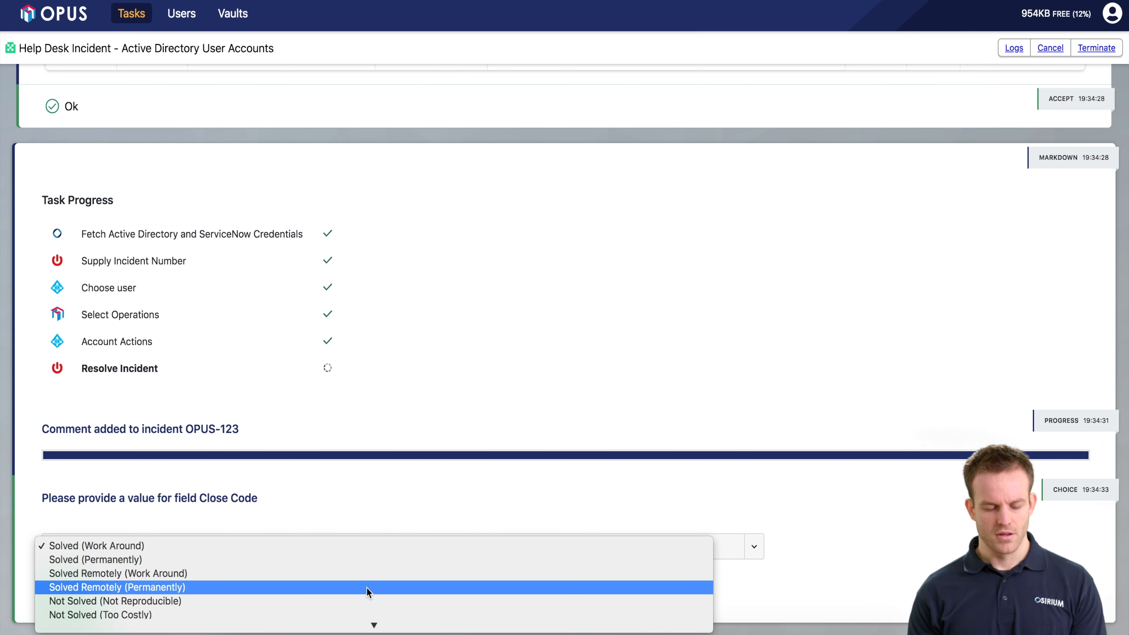
{"action": "scroll", "coordinate": [367, 588], "scroll_direction": "down", "scroll_amount": 1}
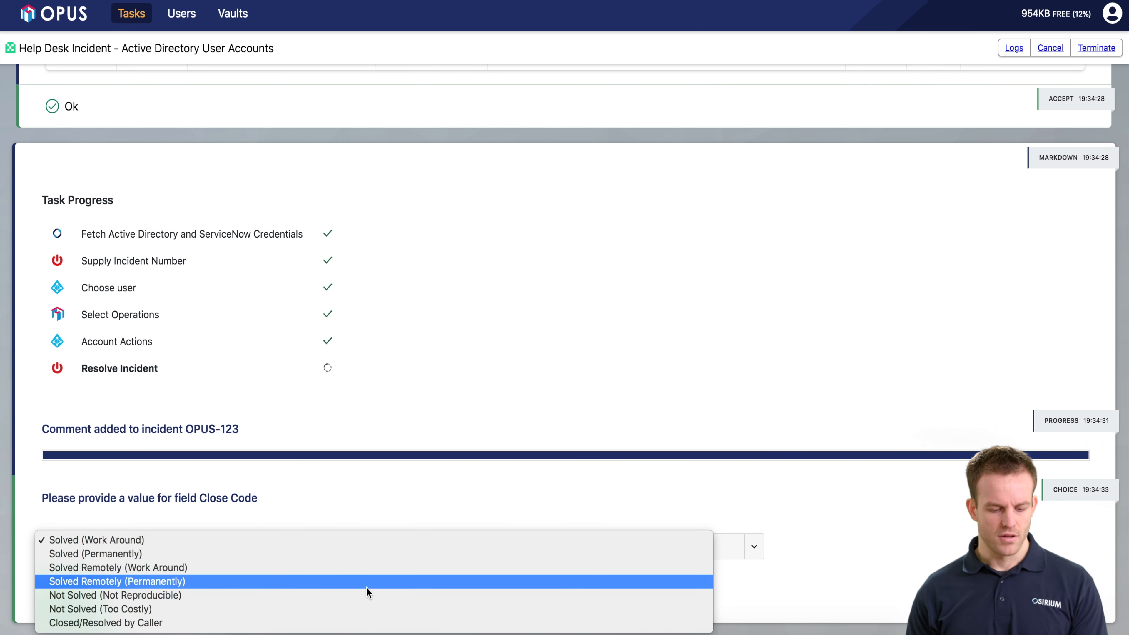
{"action": "left_click", "coordinate": [279, 553]}
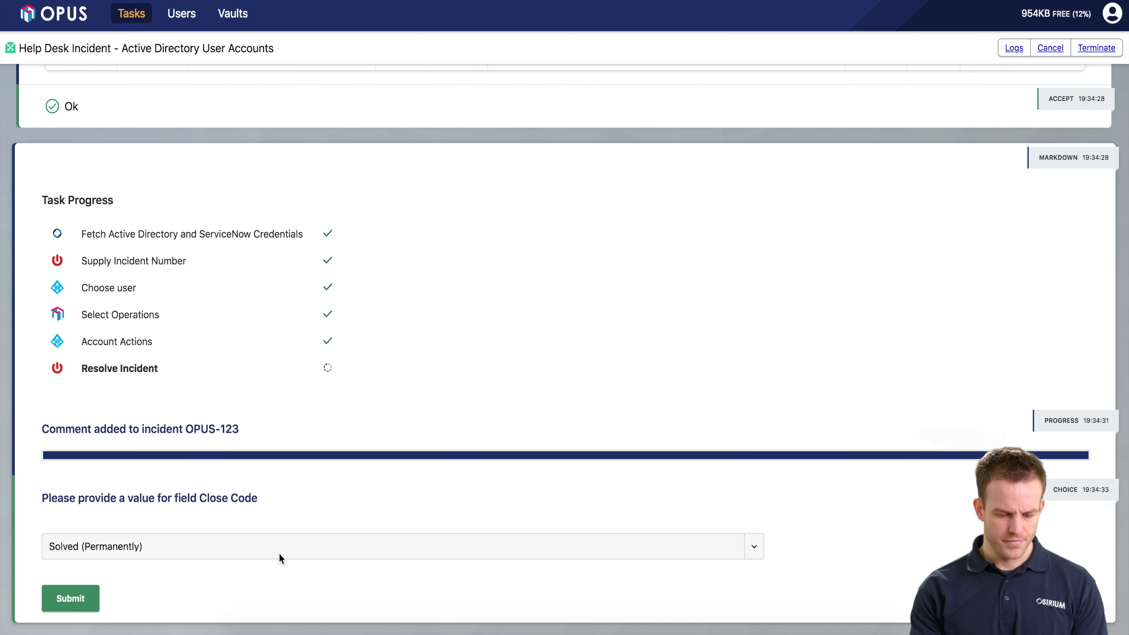
{"action": "left_click", "coordinate": [83, 601]}
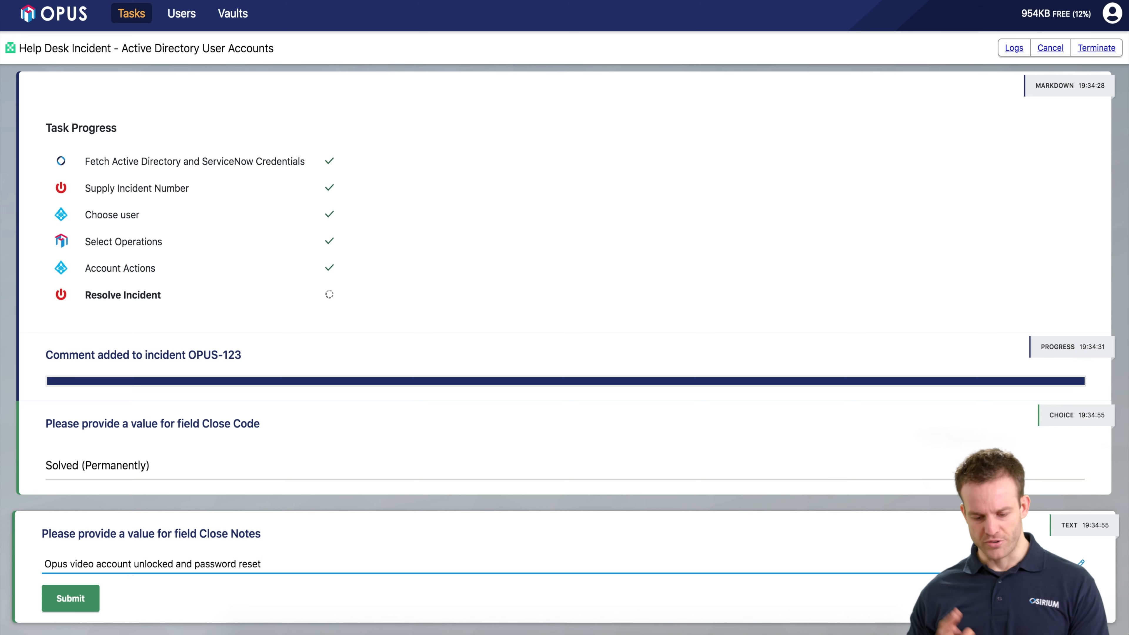
- Submit the close notes 'Opus video account unlocked and password reset'
{"action": "key", "text": "Return"}
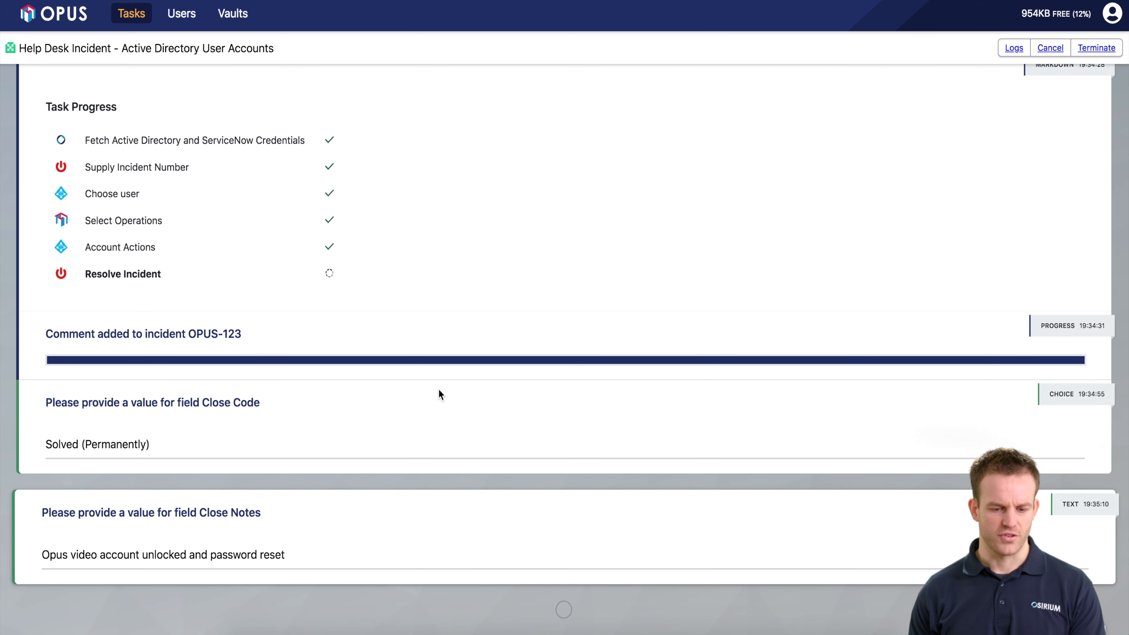